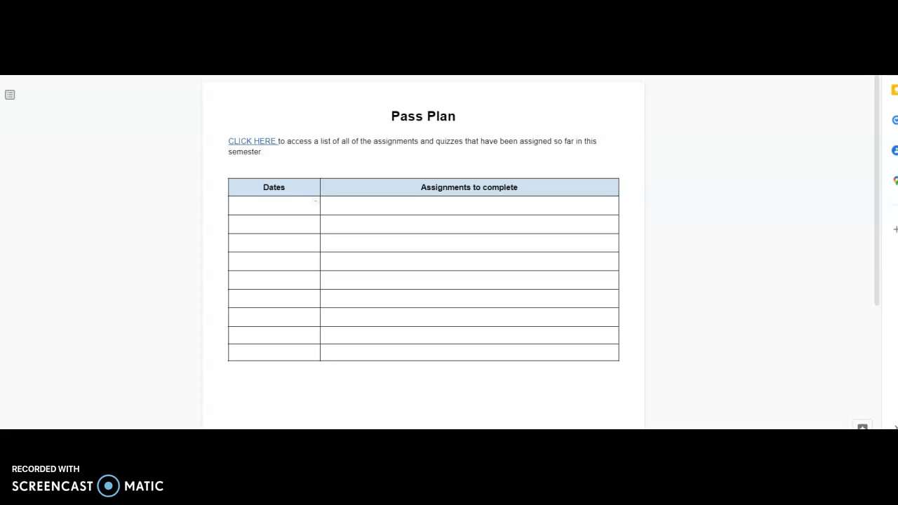
# Step: Enter 3/11 in the first Dates cell and paste it into every empty Dates cell below
pyautogui.doubleClick(242, 210)
pyautogui.click(243, 210)
pyautogui.write('3/11')
pyautogui.click(230, 203)
pyautogui.doubleClick(250, 208)
pyautogui.click(250, 208)
pyautogui.click(240, 204)
pyautogui.doubleClick(241, 205)
pyautogui.hotkey('ctrl', 'c')
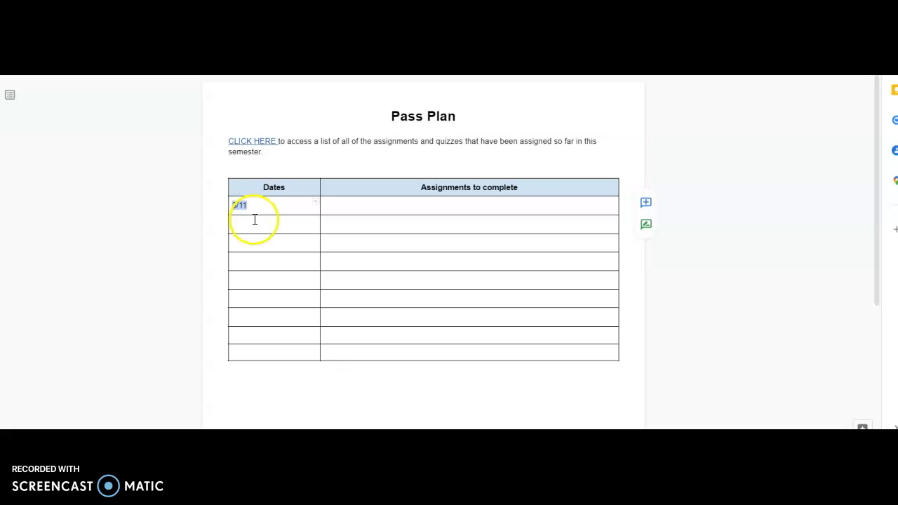
pyautogui.moveTo(247, 223); pyautogui.dragTo(251, 343)
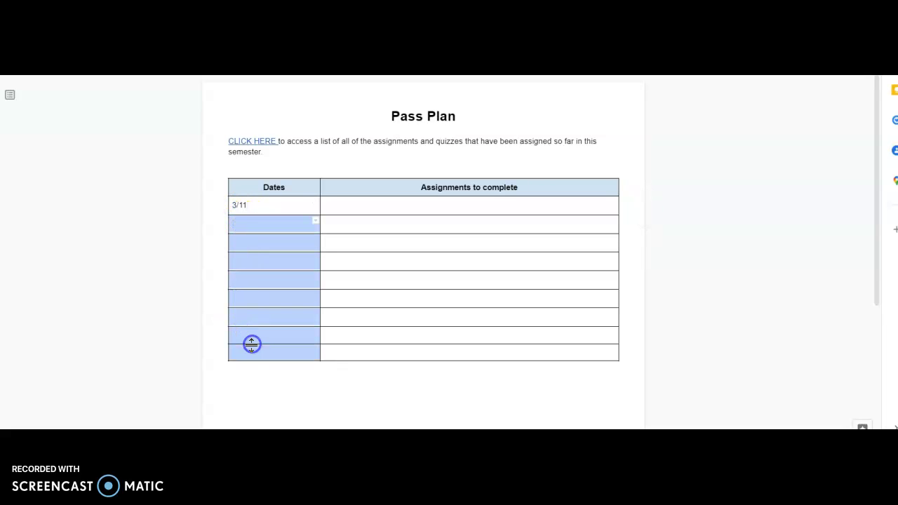
pyautogui.hotkey('ctrl', 'v')
# Step: Insert an empty row below the last row of the Pass Plan table
pyautogui.click(261, 351)
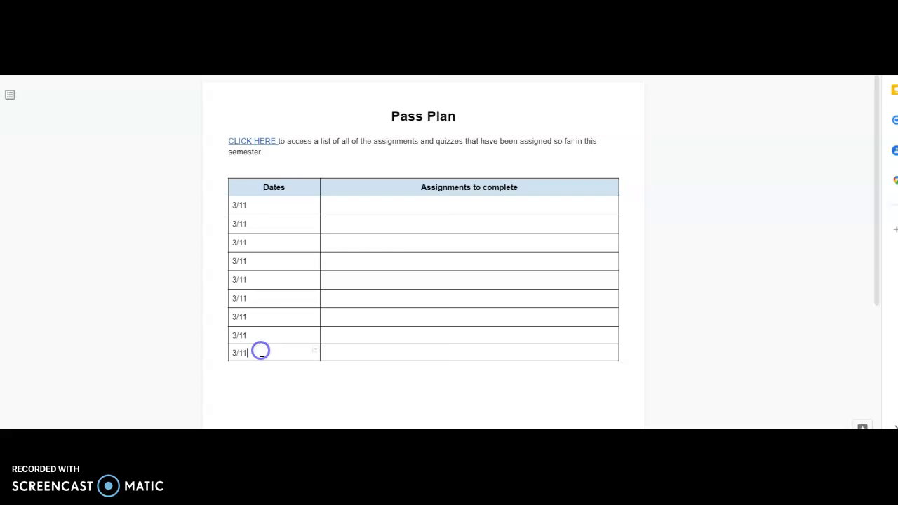
pyautogui.rightClick(261, 351)
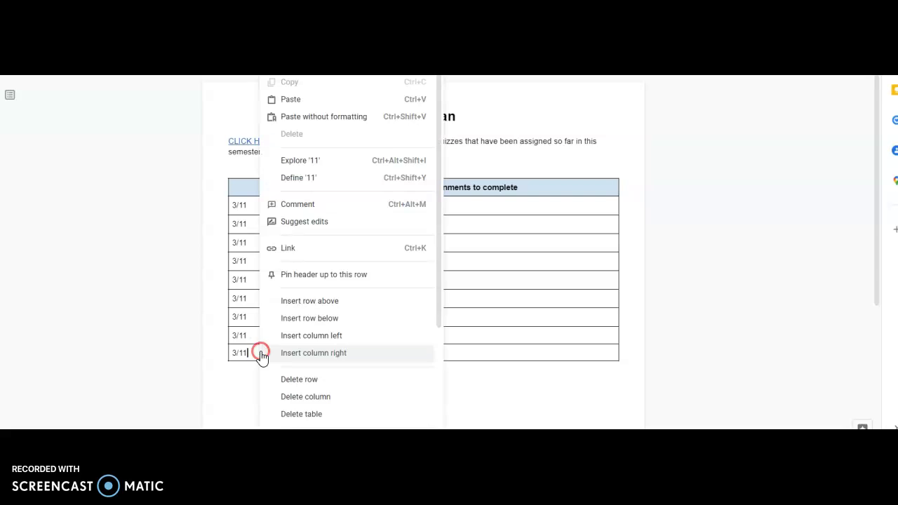
pyautogui.click(350, 322)
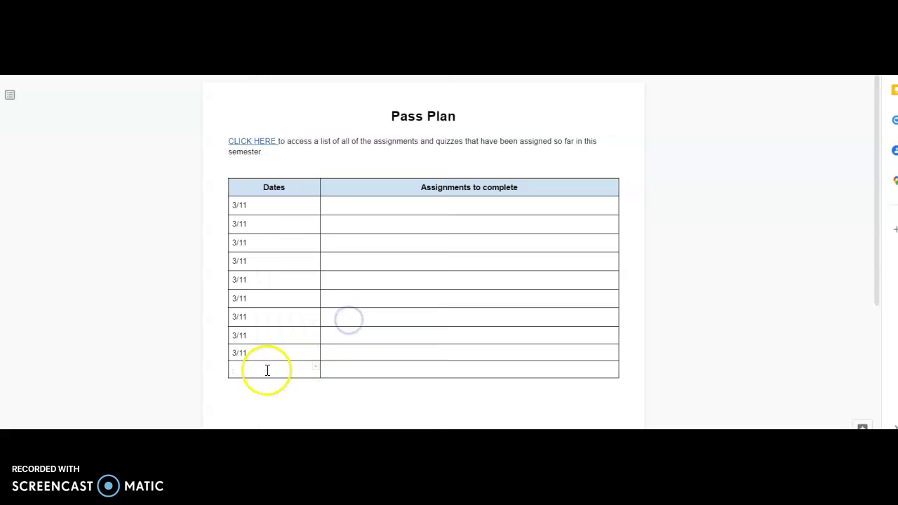
# Step: Change the copied dates to 3/12 through 3/19, moving into the new tenth Dates cell
pyautogui.click(258, 226)
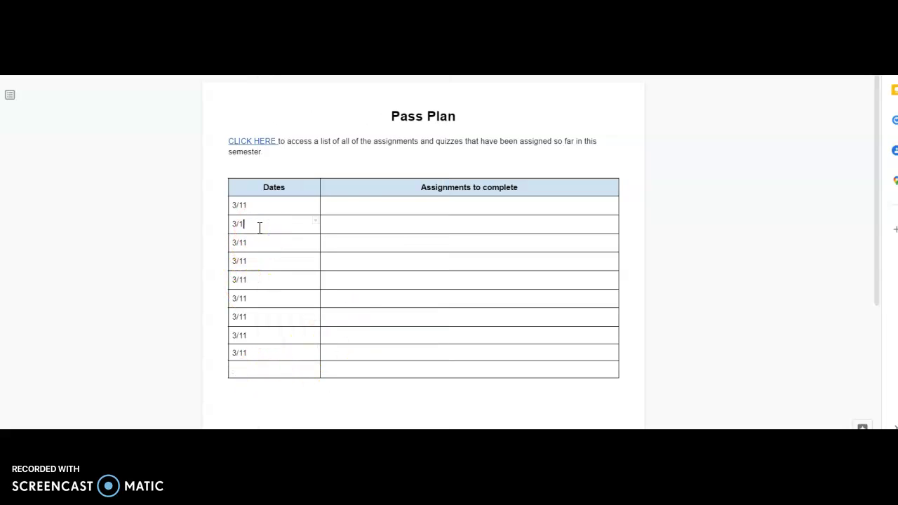
pyautogui.write('2')
pyautogui.press('Down')
pyautogui.press('BackSpace')
pyautogui.write('3')
pyautogui.press('Down')
pyautogui.press('BackSpace')
pyautogui.write('4')
pyautogui.press('Down')
pyautogui.press('BackSpace')
pyautogui.write('5')
pyautogui.press('Down')
pyautogui.press('BackSpace')
pyautogui.write('6')
pyautogui.press('Down')
pyautogui.press('BackSpace')
pyautogui.write('7')
pyautogui.press('Down')
pyautogui.press('BackSpace')
pyautogui.write('8')
pyautogui.press('Down')
pyautogui.press('BackSpace')
pyautogui.write('9')
pyautogui.press('Down')
# Step: Return to the top of the Pass Plan and show the CLICK HERE link's preview card
pyautogui.click(178, 222)
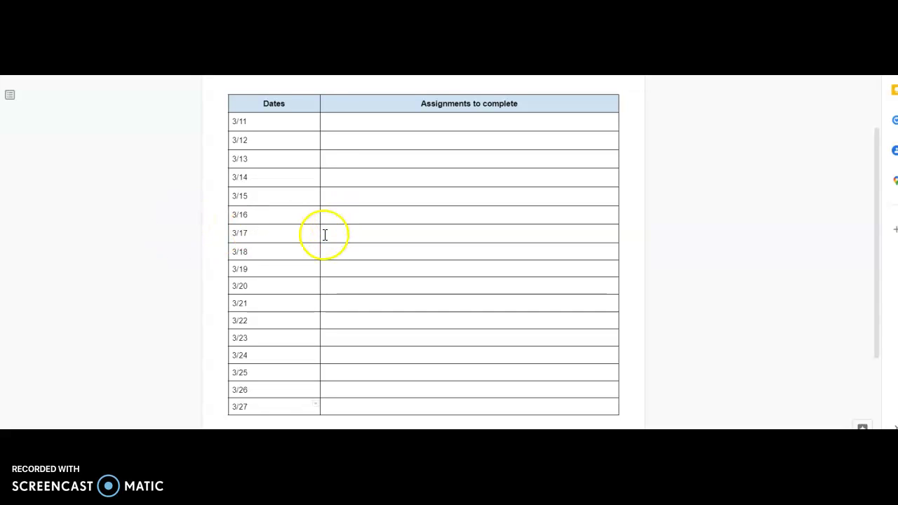
pyautogui.scroll(1, 301, 282)
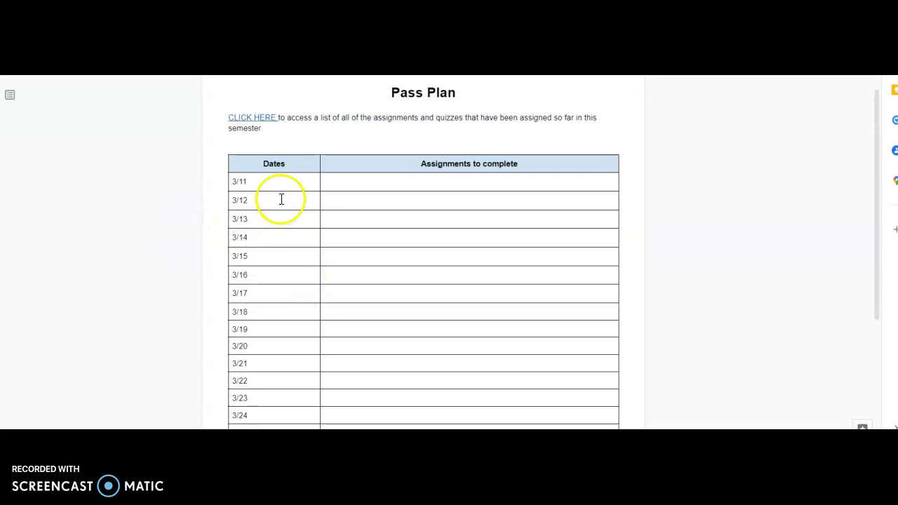
pyautogui.click(274, 117)
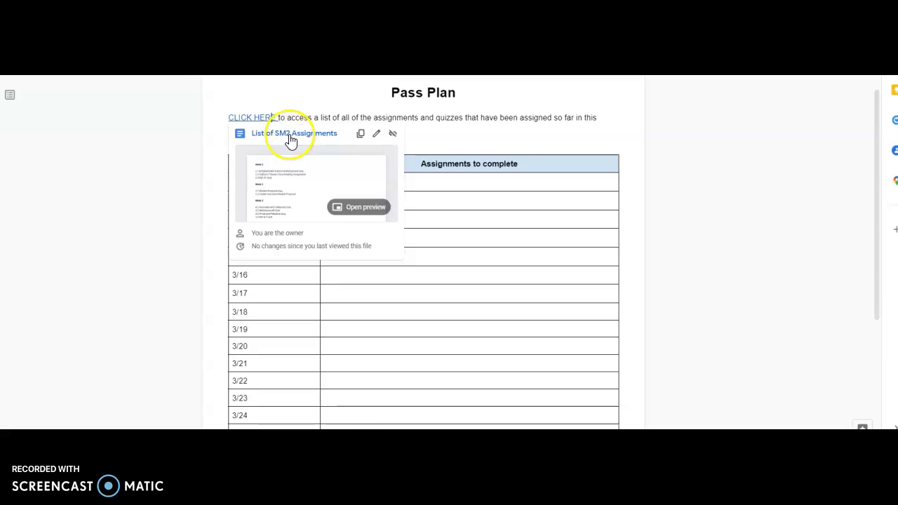
# Step: Open the linked List of SM2 Assignments document and look over the 5.2 Wordsworth Quiz area
pyautogui.click(290, 134)
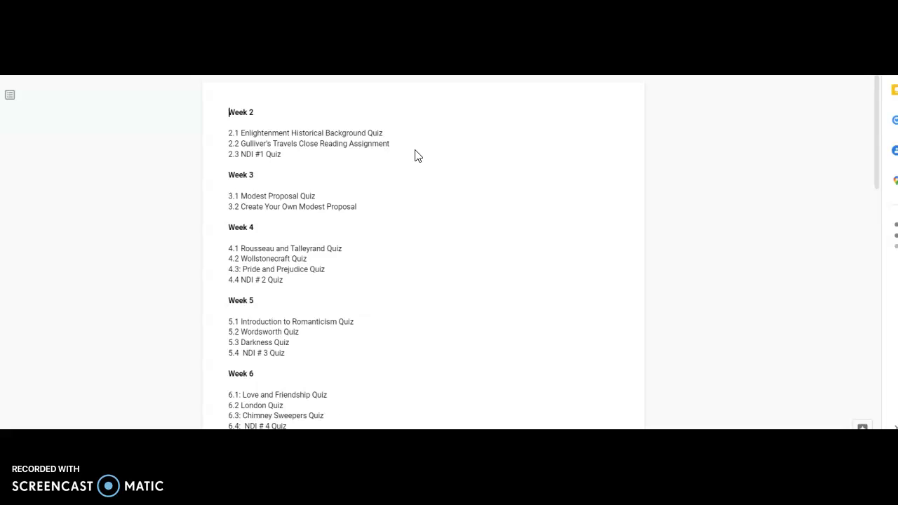
pyautogui.scroll(-3, 417, 148)
pyautogui.click(416, 150)
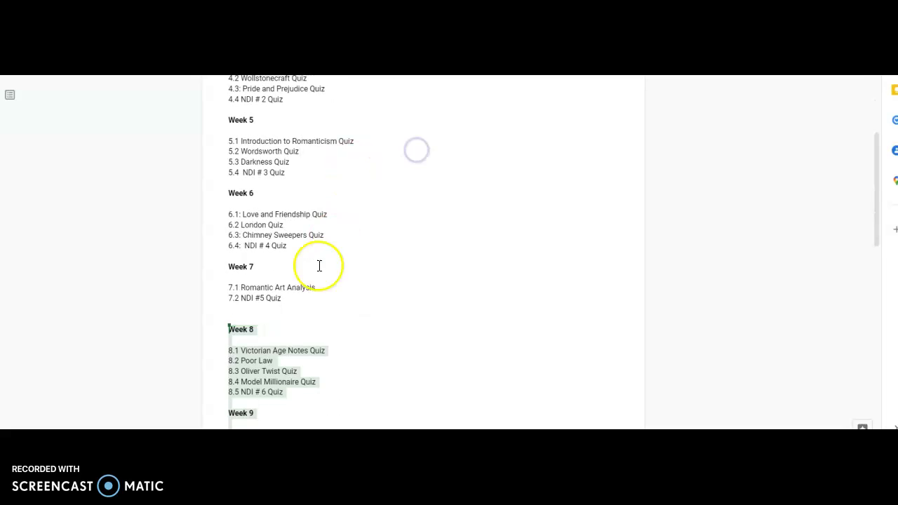
pyautogui.scroll(-6, 309, 302)
pyautogui.scroll(2, 307, 310)
pyautogui.scroll(12, 307, 310)
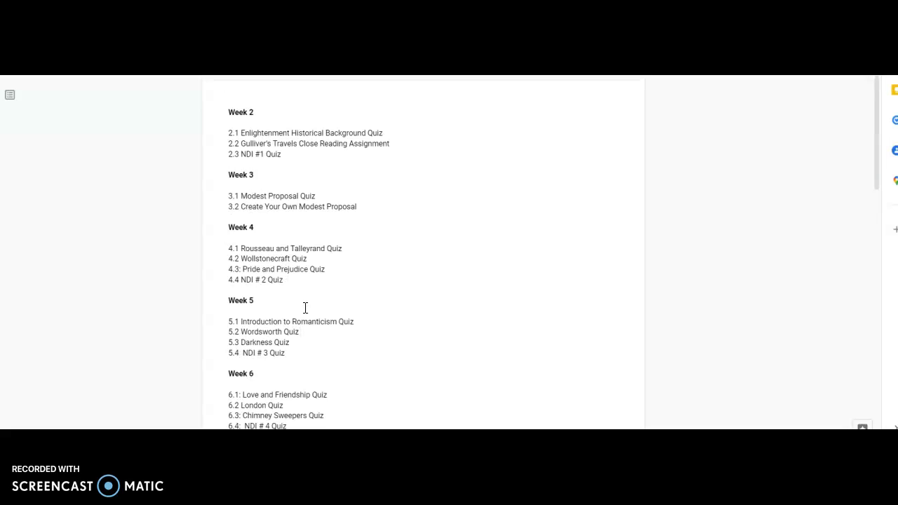
pyautogui.click(301, 288)
# Step: Identify the 2.1 Enlightenment, 3.1 Modest Proposal, 4.4 NDI # 2, 5.3 Darkness and 6.1 Love and Friendship quizzes
pyautogui.click(243, 134)
pyautogui.click(305, 196)
pyautogui.click(271, 279)
pyautogui.scroll(-2, 277, 284)
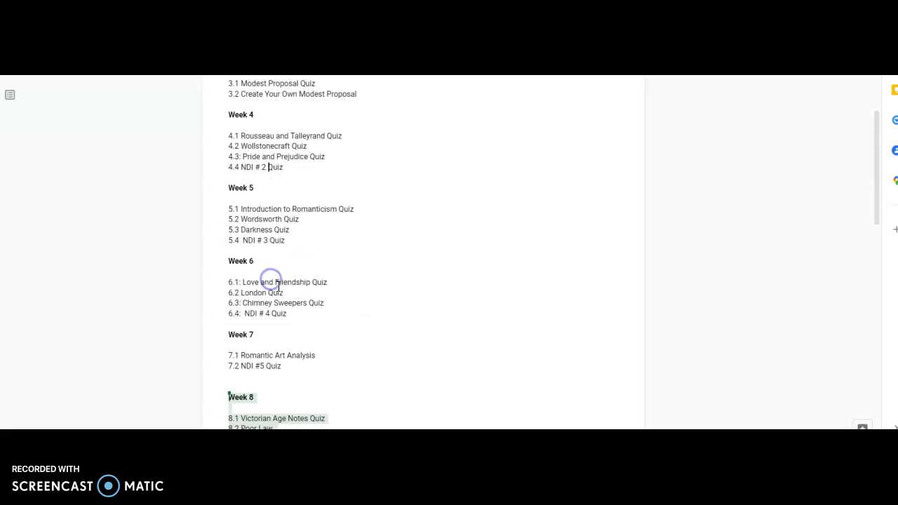
pyautogui.click(285, 222)
pyautogui.click(291, 280)
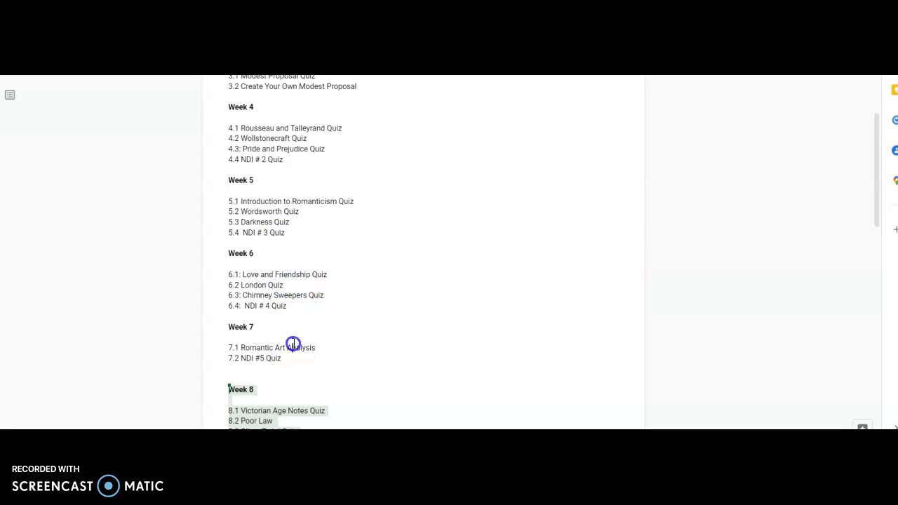
# Step: Identify the 8.1 Victorian Age Notes Quiz, 8.5 NDI # 6 Quiz, 9.3 Nursery Rhymes and 9.4 NDI # 7 Quiz
pyautogui.scroll(-3, 280, 359)
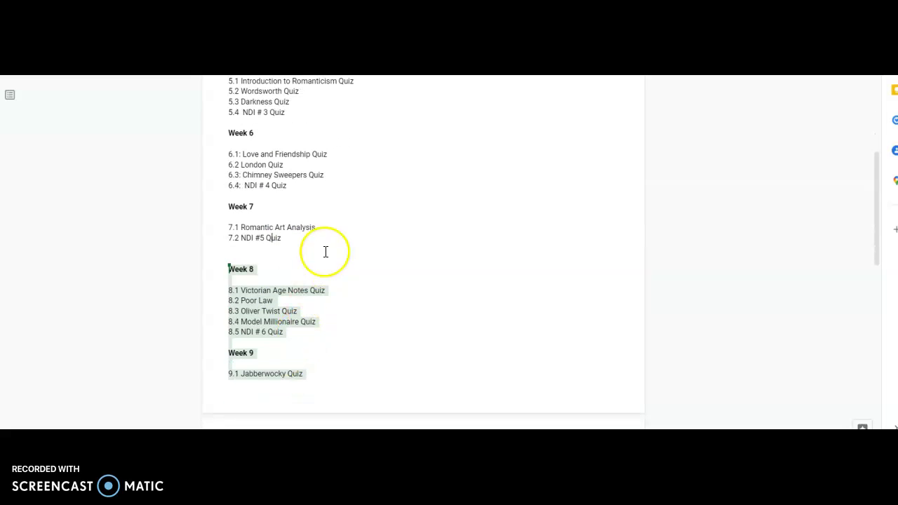
pyautogui.click(316, 289)
pyautogui.click(262, 332)
pyautogui.scroll(-1, 286, 337)
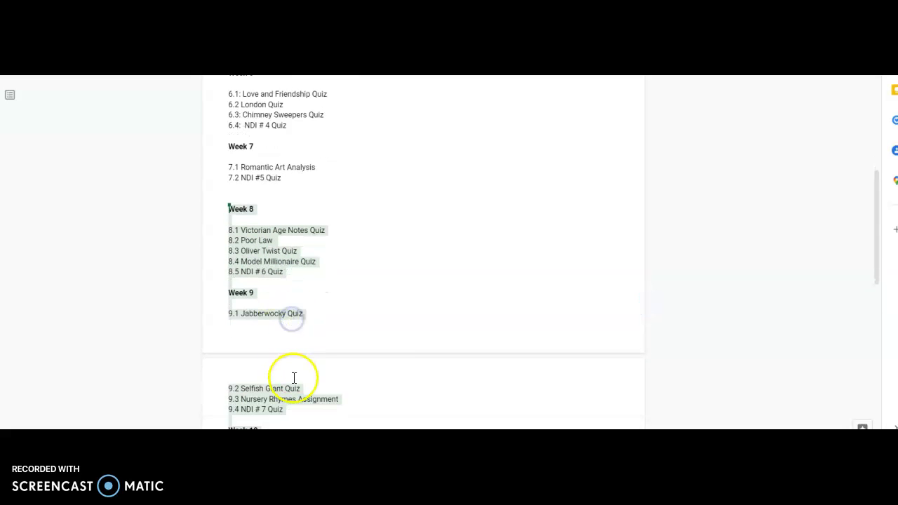
pyautogui.click(306, 399)
pyautogui.scroll(-1, 296, 404)
pyautogui.click(267, 349)
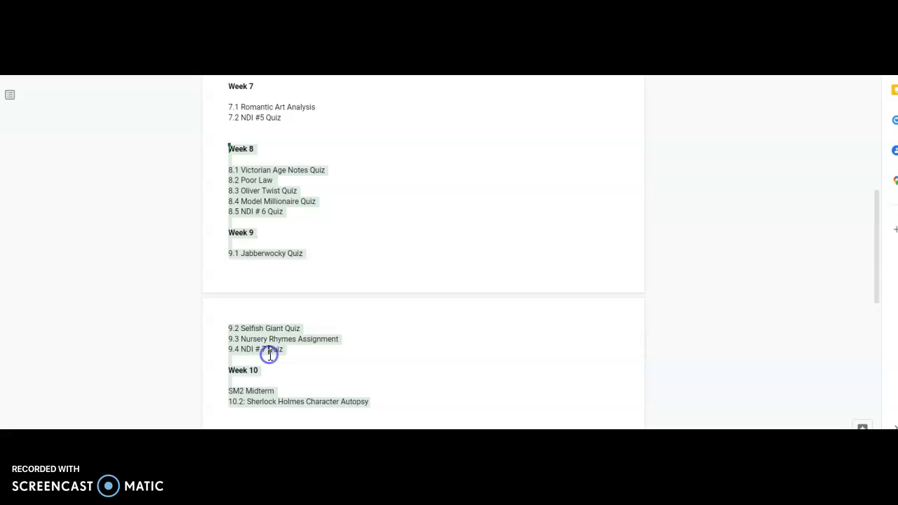
# Step: Note the SM2 Midterm and 10.2 Sherlock Holmes entries, then the 2.2 Gulliver's Travels assignment
pyautogui.click(262, 393)
pyautogui.click(311, 399)
pyautogui.scroll(5, 297, 276)
pyautogui.click(287, 144)
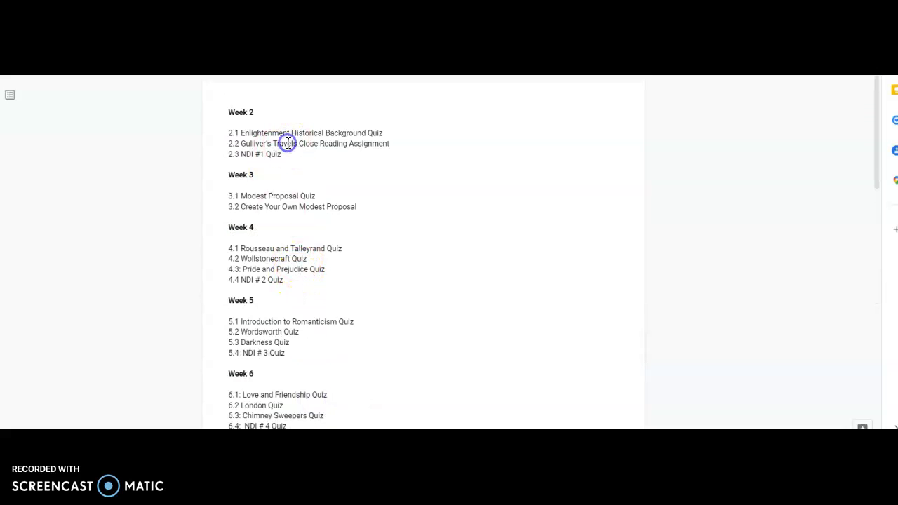
pyautogui.click(353, 164)
pyautogui.scroll(-5, 329, 208)
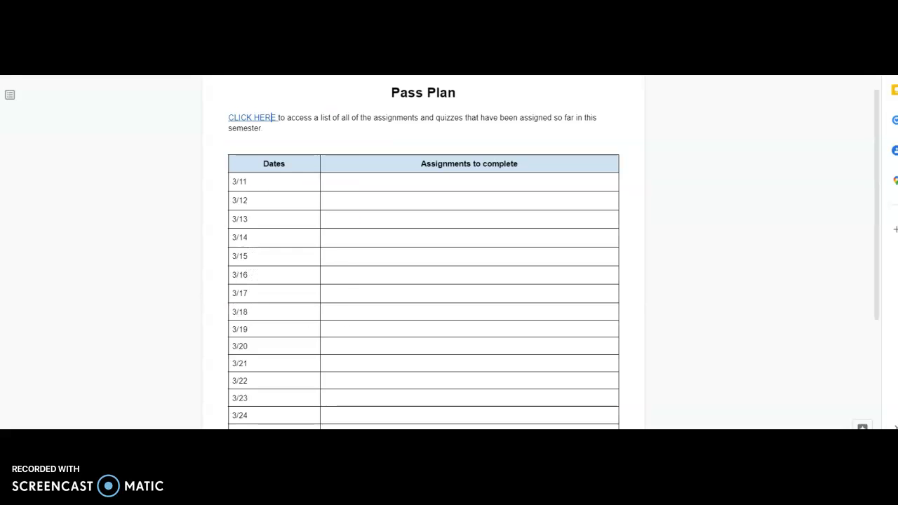
# Step: Paste the 2.2 Gulliver's Travels Close Reading line into the 3/11 assignments cell
pyautogui.click(330, 279)
pyautogui.scroll(-3, 345, 263)
pyautogui.scroll(4, 344, 263)
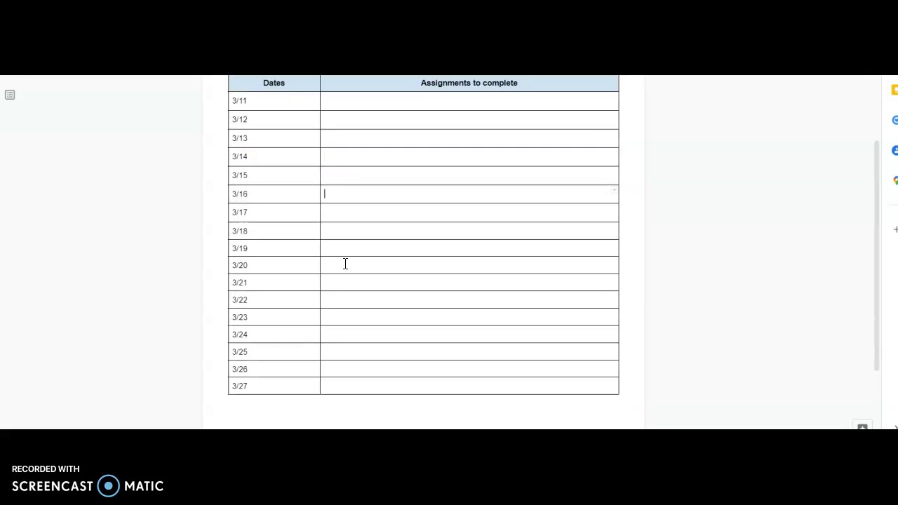
pyautogui.click(344, 263)
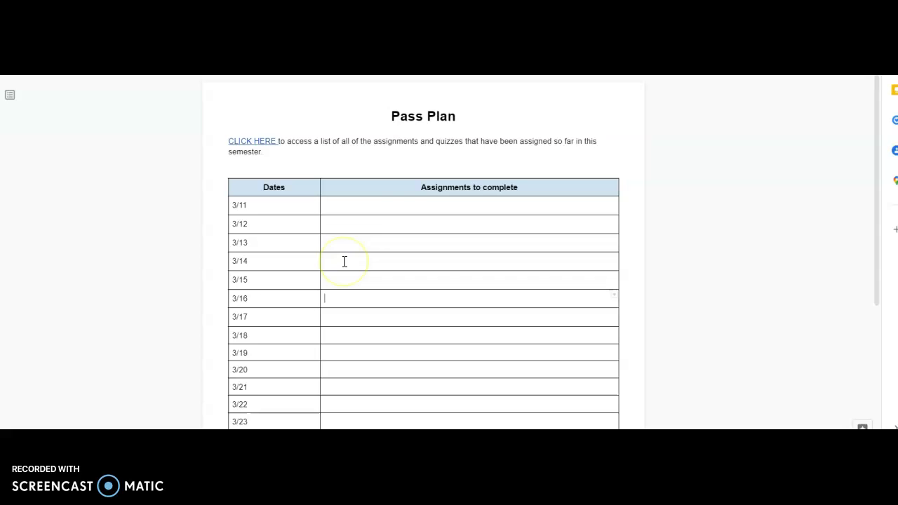
pyautogui.click(344, 227)
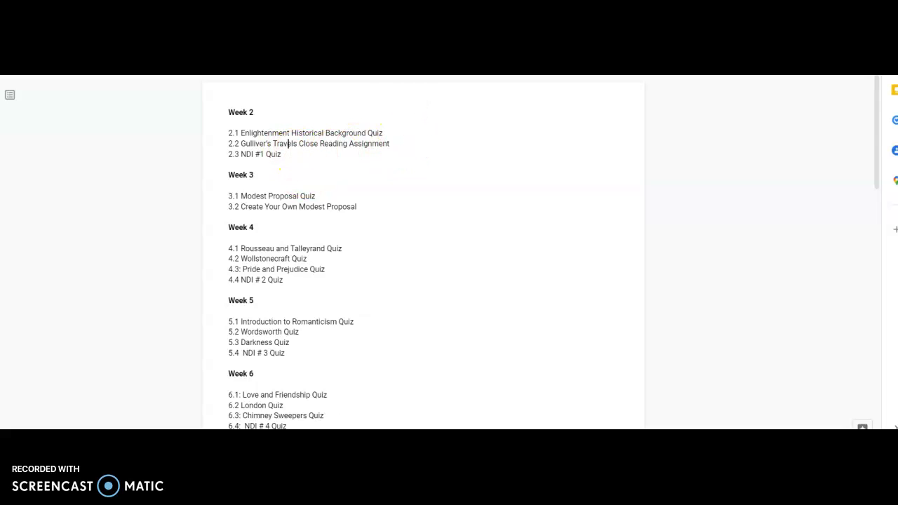
pyautogui.moveTo(390, 143); pyautogui.dragTo(219, 144)
pyautogui.hotkey('ctrl', 'c')
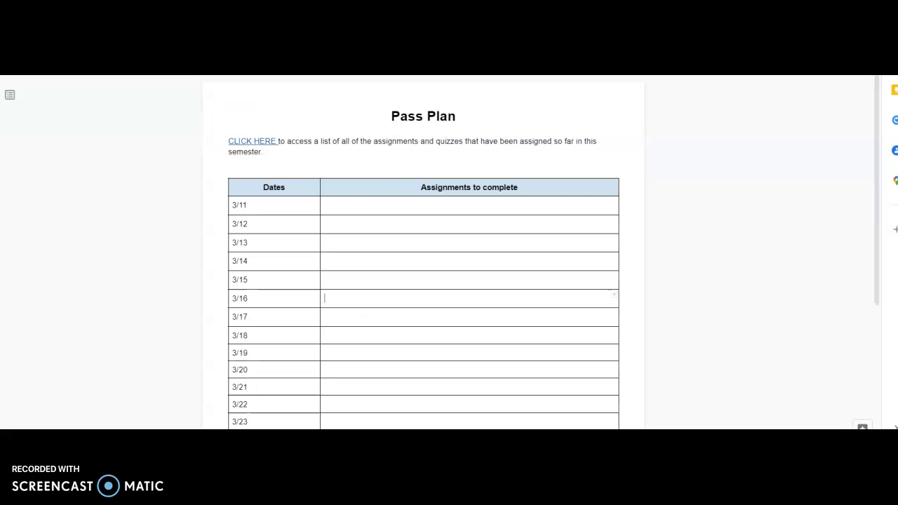
pyautogui.click(349, 204)
pyautogui.hotkey('ctrl', 'v')
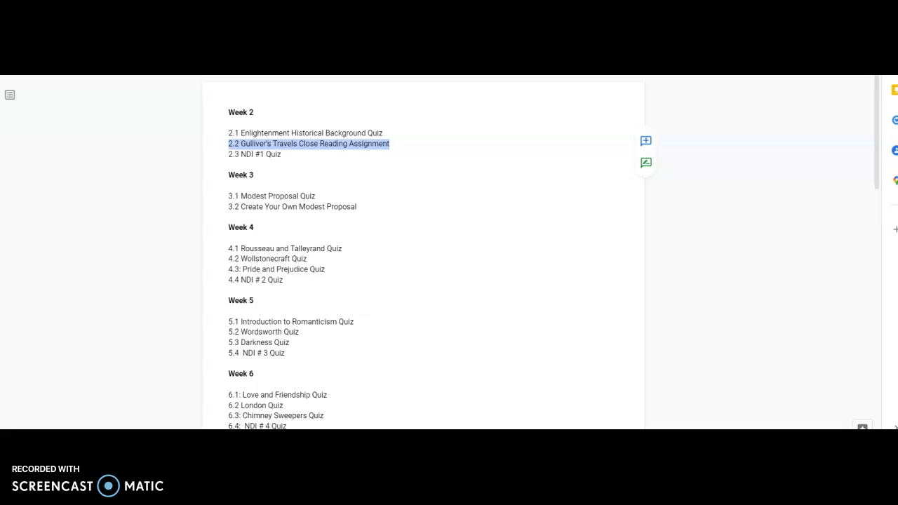
# Step: Paste the 2.1 Enlightenment quiz and 2.3 NDI #1 Quiz on separate lines in the 3/12 cell
pyautogui.moveTo(383, 137); pyautogui.dragTo(220, 138)
pyautogui.hotkey('ctrl', 'c')
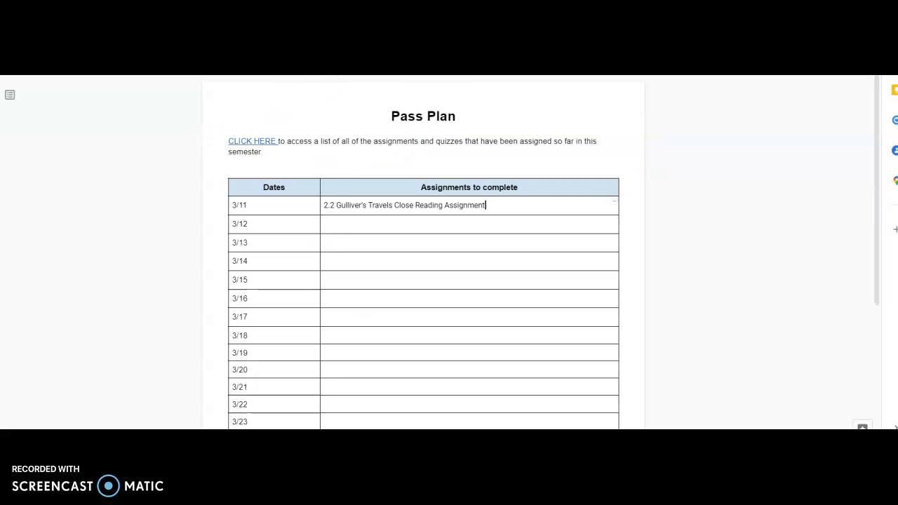
pyautogui.click(333, 224)
pyautogui.hotkey('ctrl', 'v')
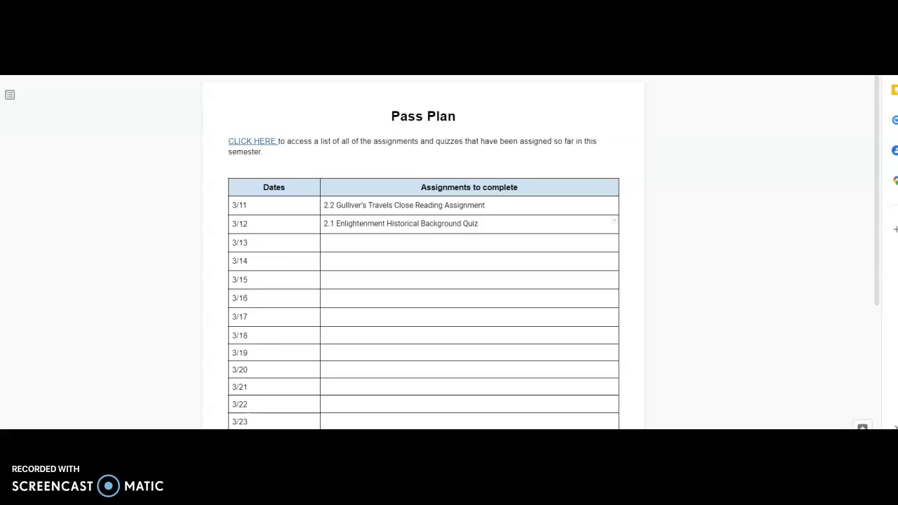
pyautogui.moveTo(291, 161); pyautogui.dragTo(222, 159)
pyautogui.hotkey('ctrl', 'c')
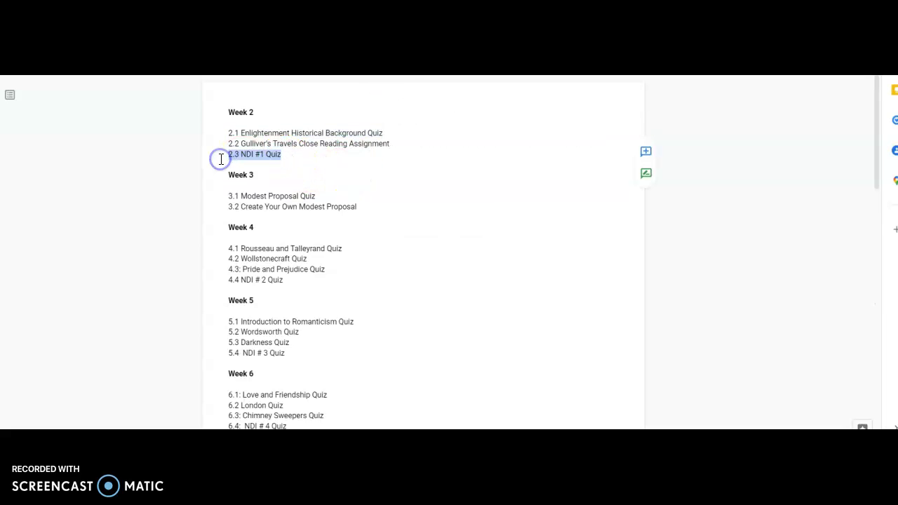
pyautogui.hotkey('ctrl', 'Tab')
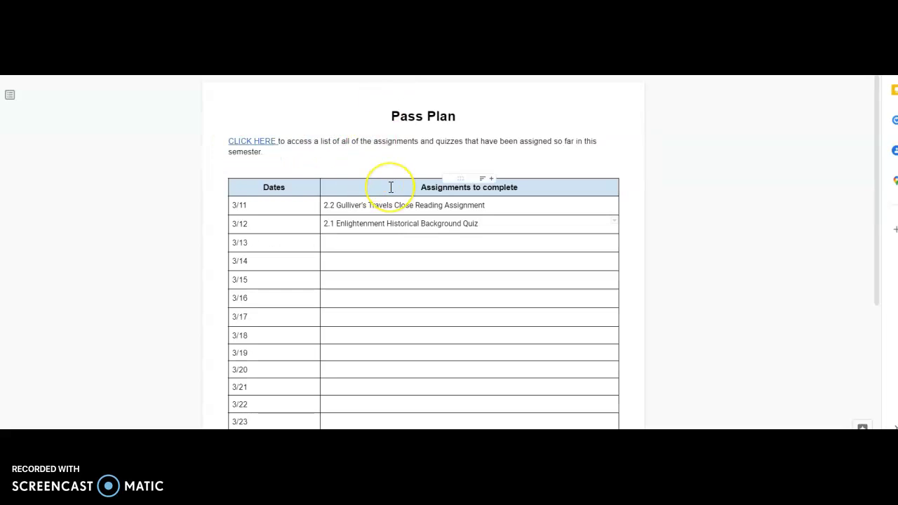
pyautogui.press('Return')
pyautogui.hotkey('ctrl', 'v')
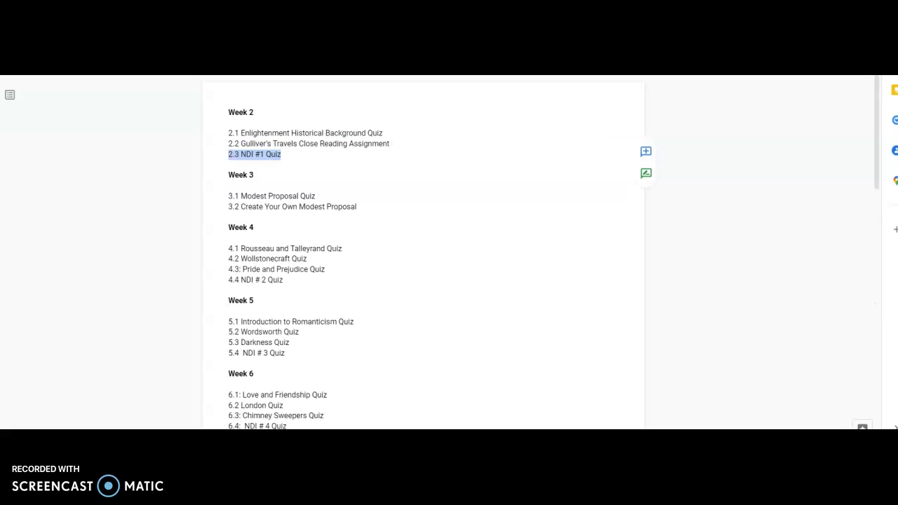
# Step: Add the 4.4 NDI # 2 Quiz as a third 3/12 line and remove the extra empty line
pyautogui.hotkey('ctrl', 'shift', 'Tab')
pyautogui.moveTo(283, 280); pyautogui.dragTo(223, 281)
pyautogui.hotkey('ctrl', 'c')
pyautogui.hotkey('ctrl', 'Tab')
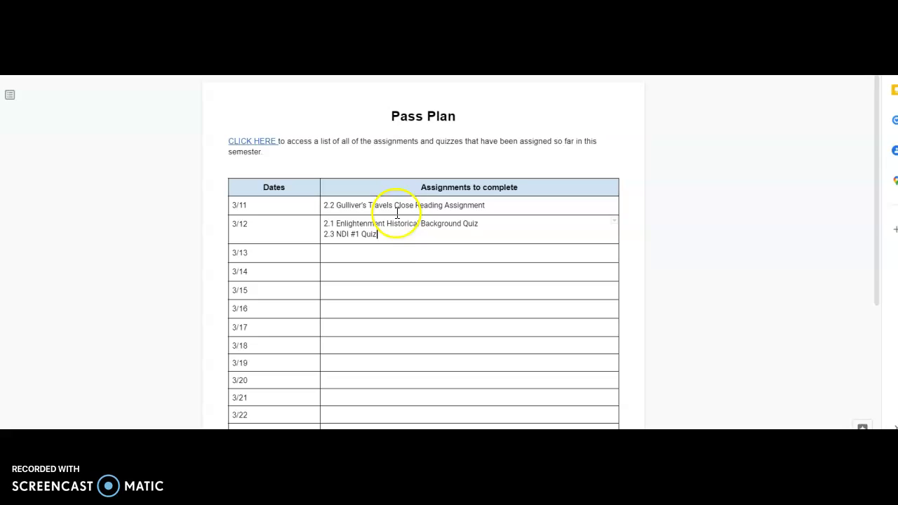
pyautogui.press('Return')
pyautogui.hotkey('ctrl', 'v')
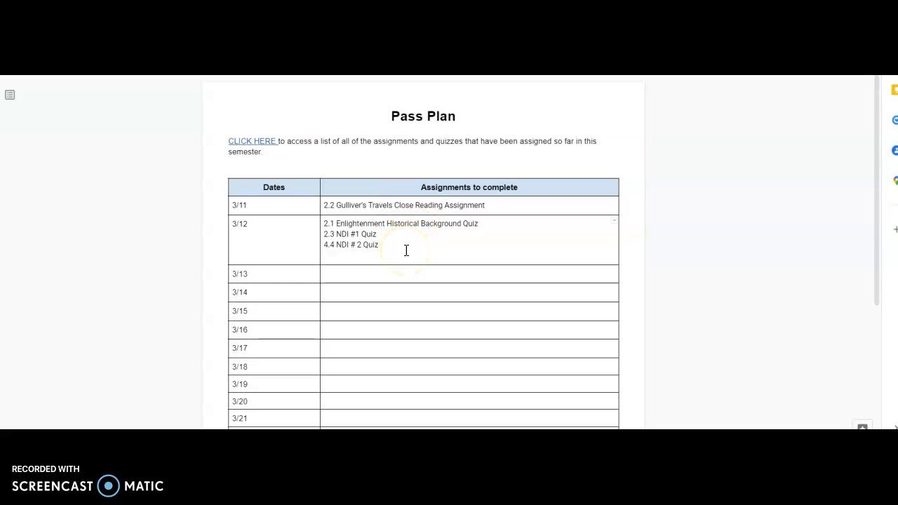
pyautogui.press('BackSpace')
pyautogui.click(445, 205)
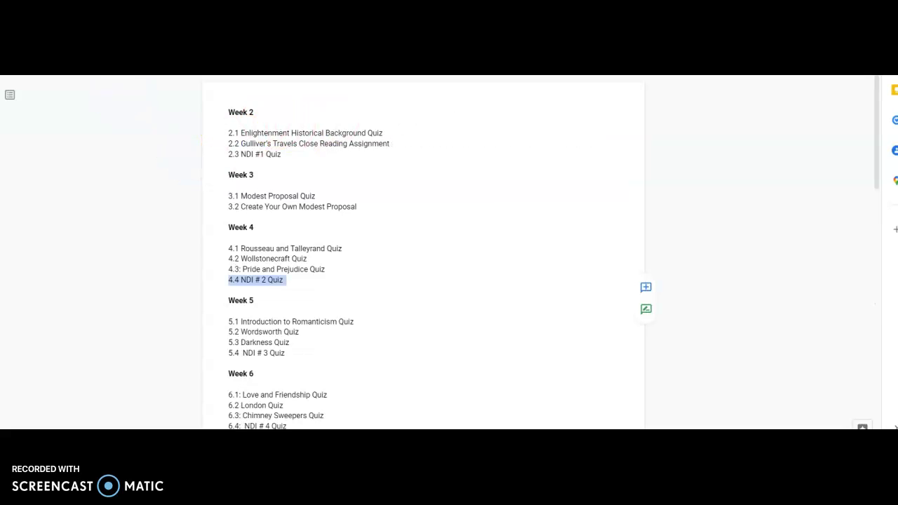
pyautogui.click(297, 176)
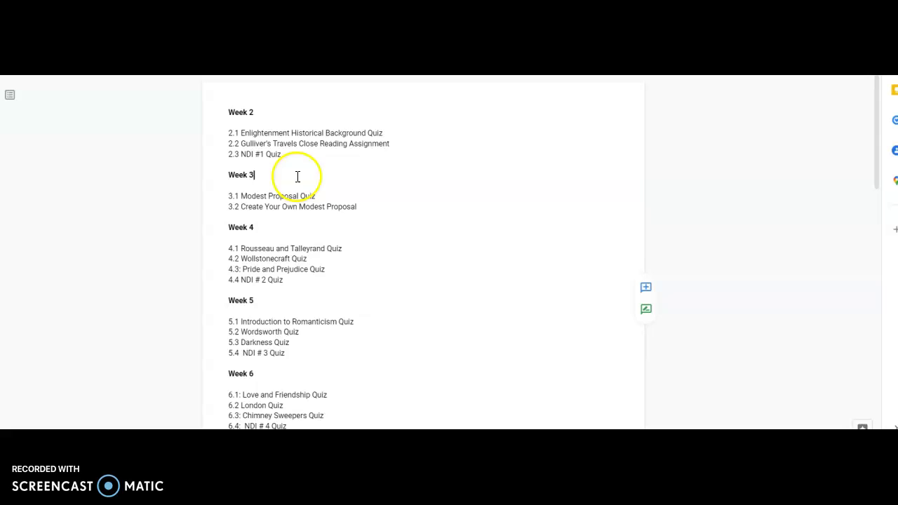
pyautogui.scroll(-2, 298, 176)
pyautogui.scroll(2, 298, 176)
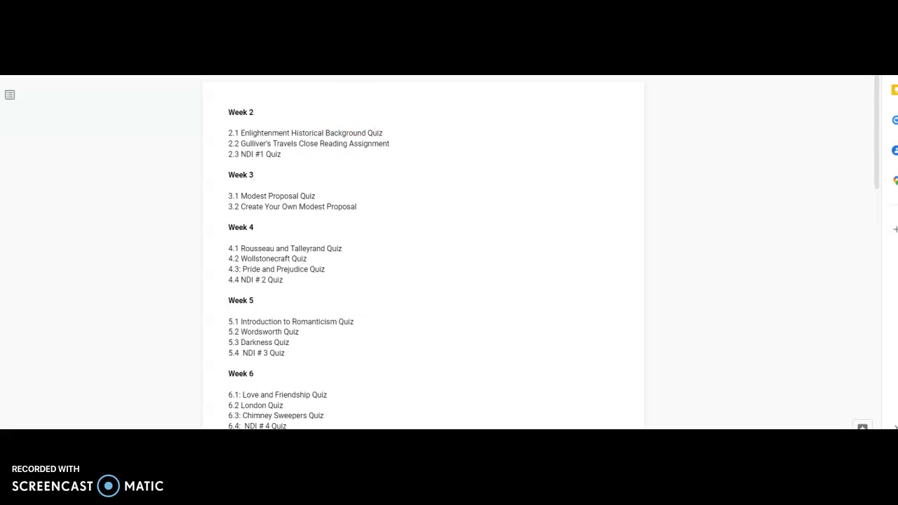
pyautogui.click(373, 262)
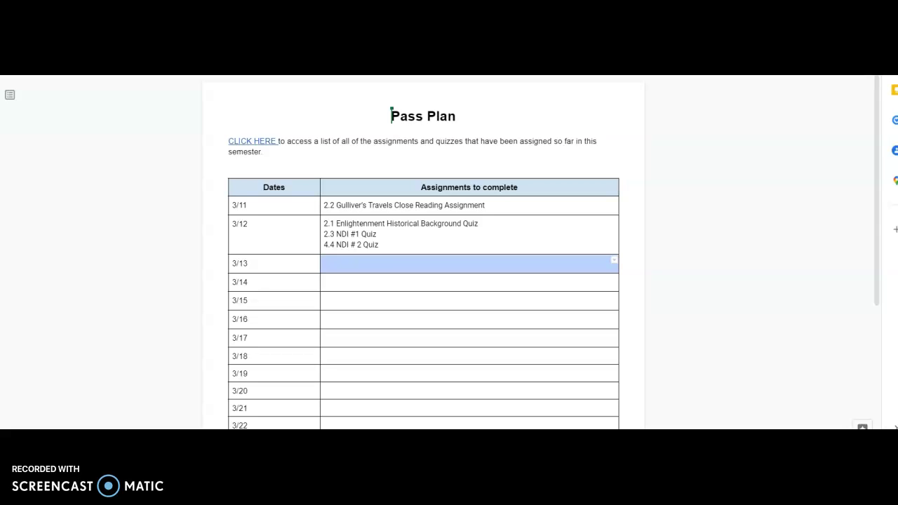
pyautogui.click(170, 160)
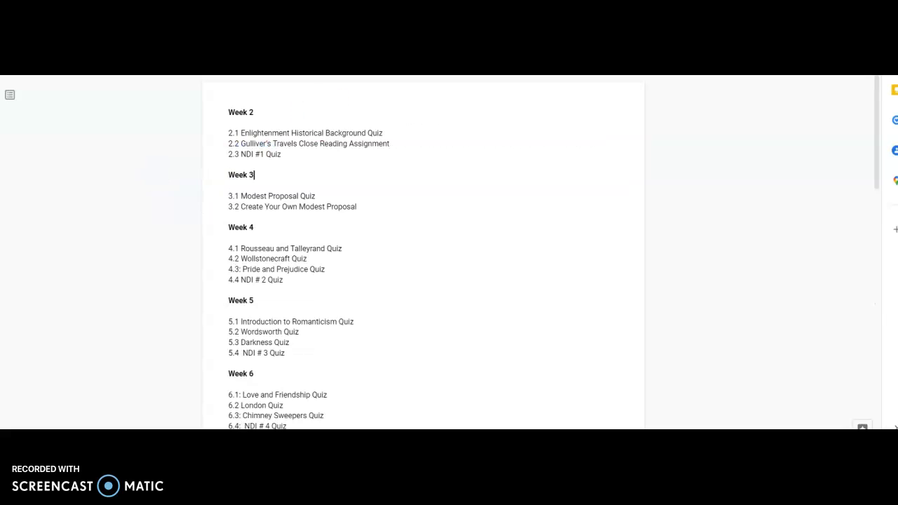